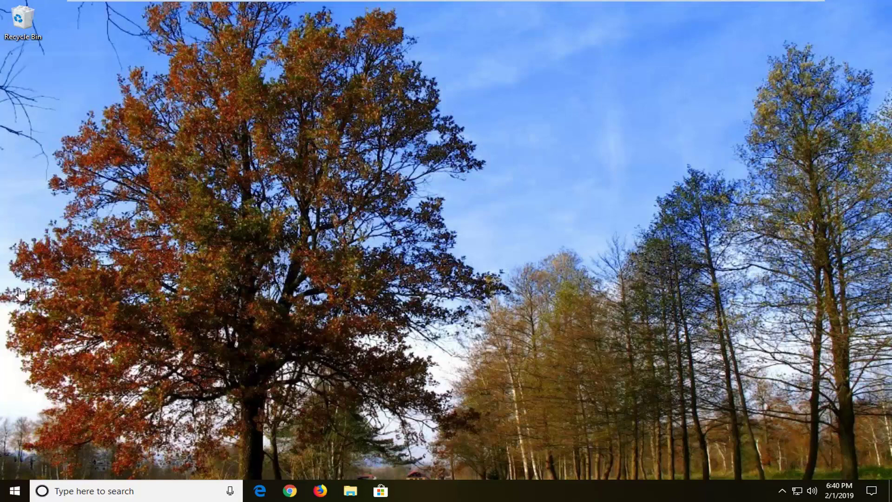
Search the Start menu for regedit and launch Registry Editor as administrator.
click(14, 491)
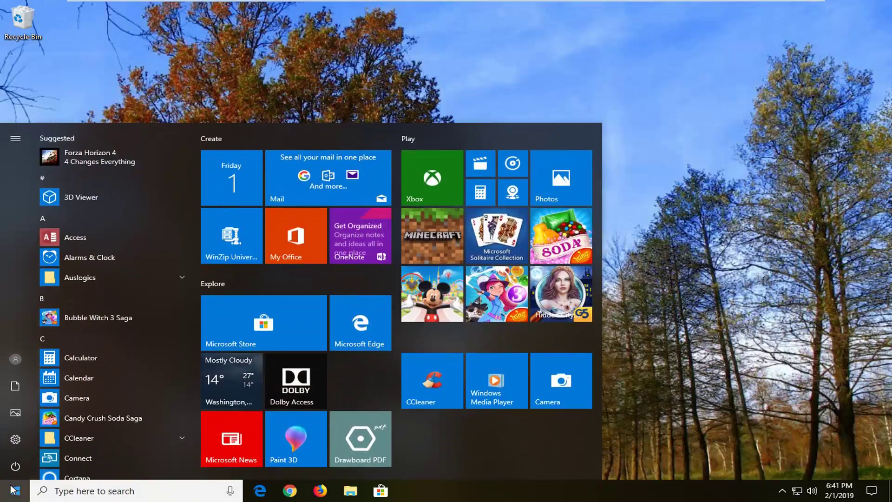
text(regedit)
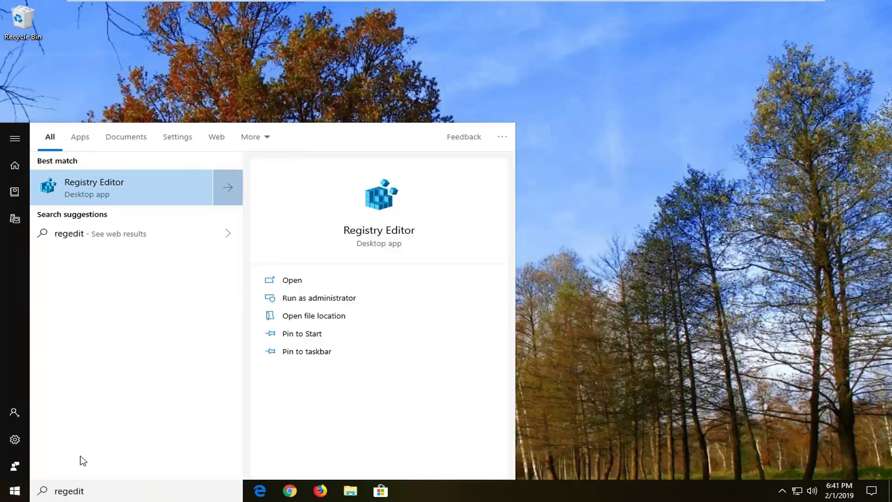
right_click(98, 196)
click(125, 206)
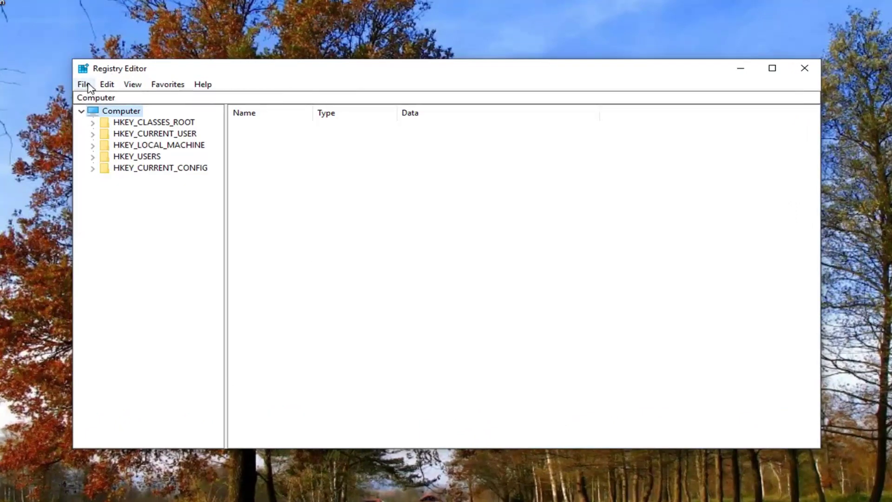
click(86, 86)
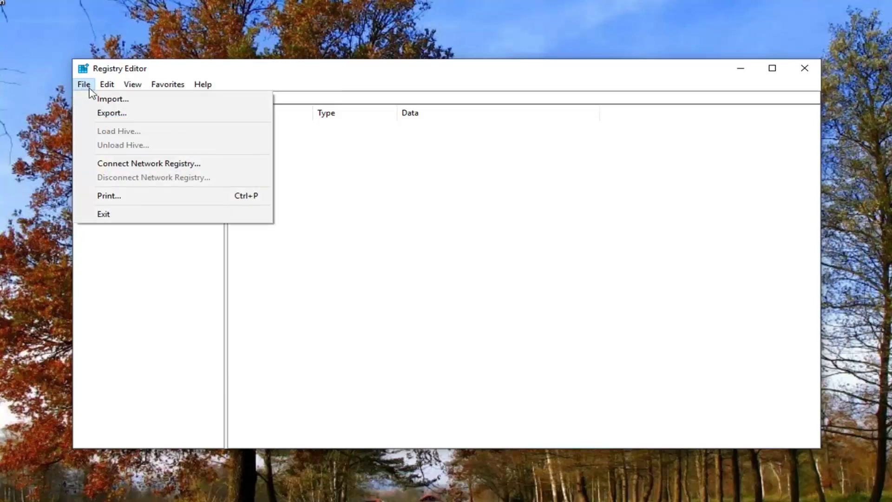
click(107, 113)
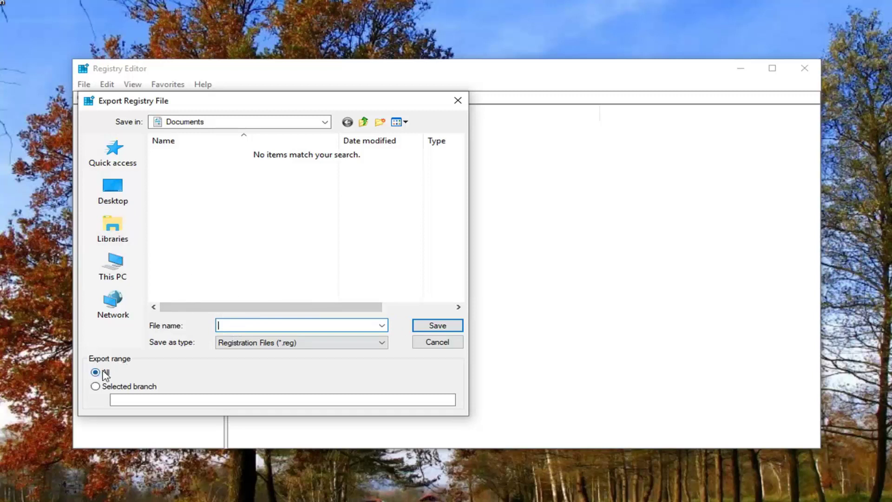
click(428, 342)
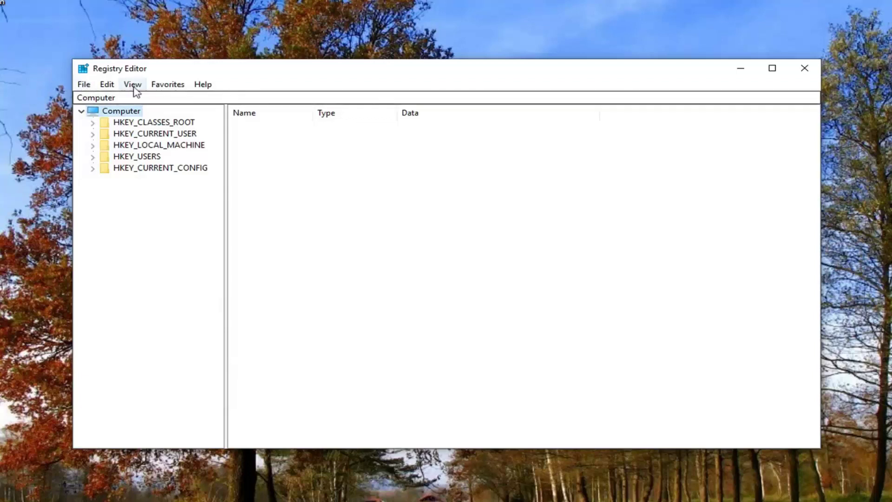
click(88, 88)
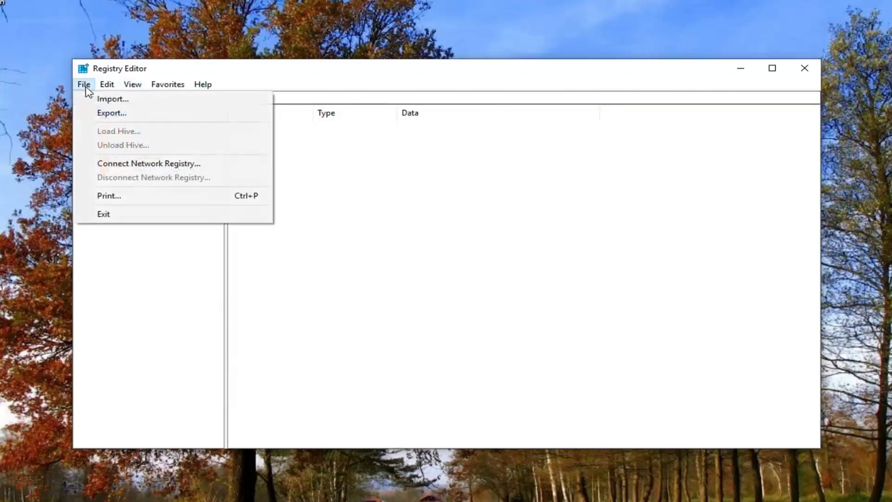
click(106, 113)
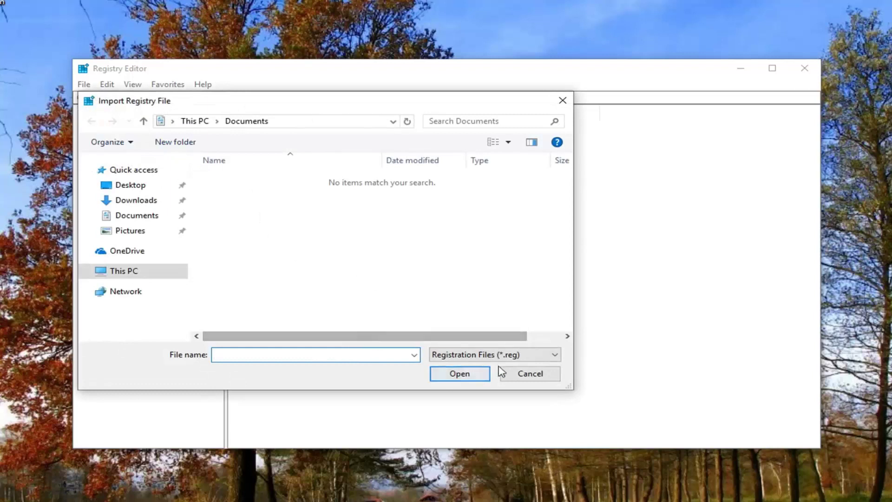
click(521, 379)
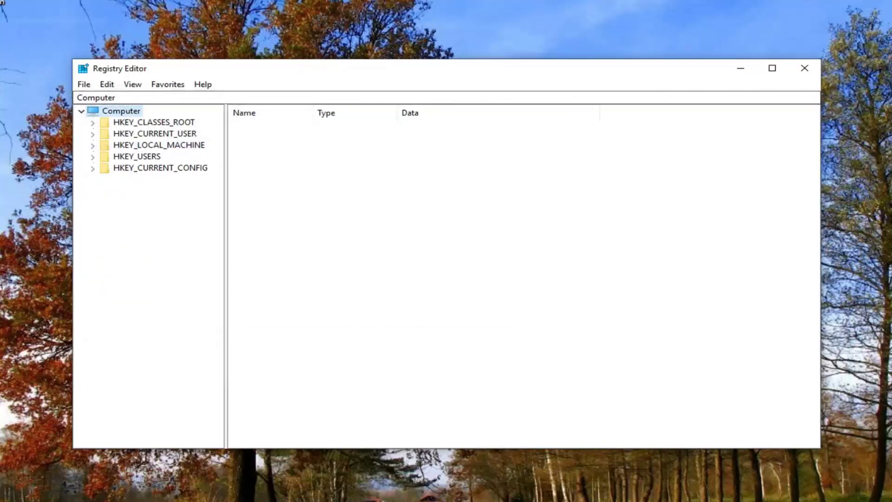
Navigate to HKEY_LOCAL_MACHINE\SOFTWARE\Microsoft\MSLicensing, widening the key tree pane.
click(134, 144)
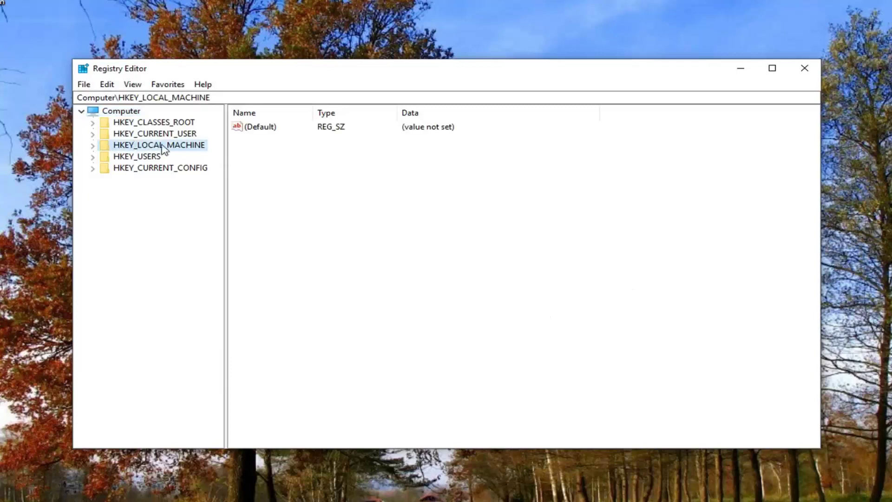
click(92, 146)
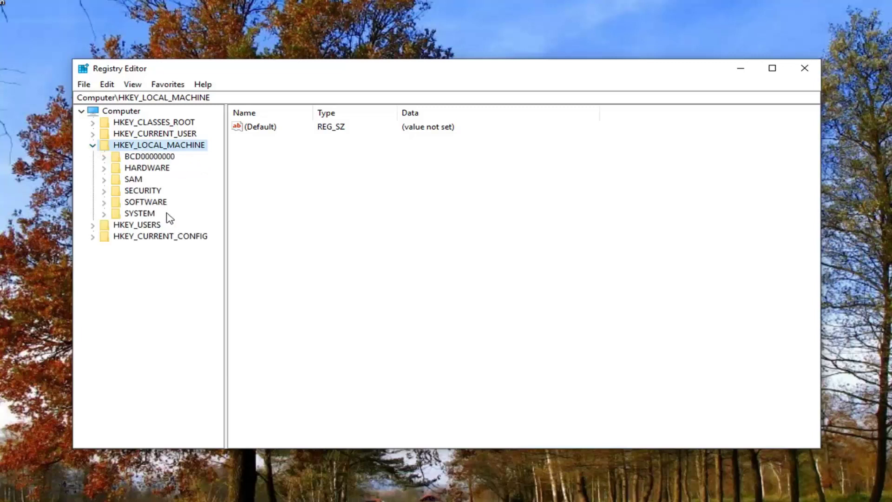
click(104, 202)
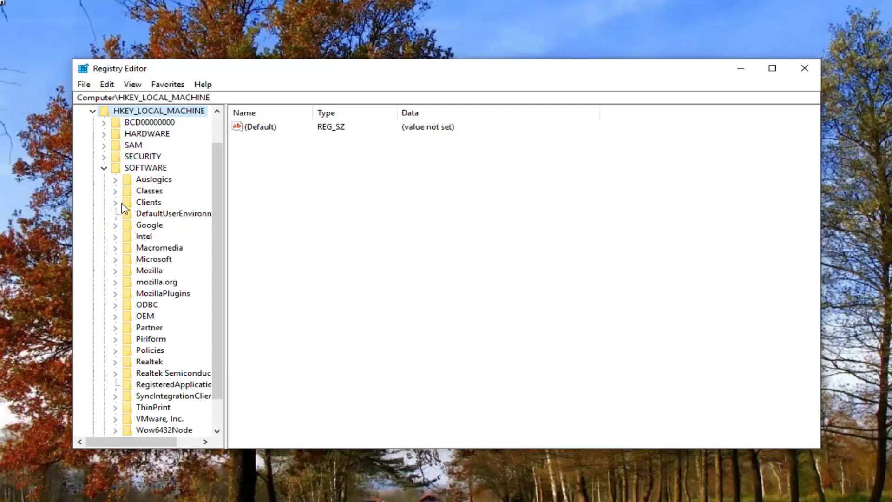
scroll(116, 210, down, 1)
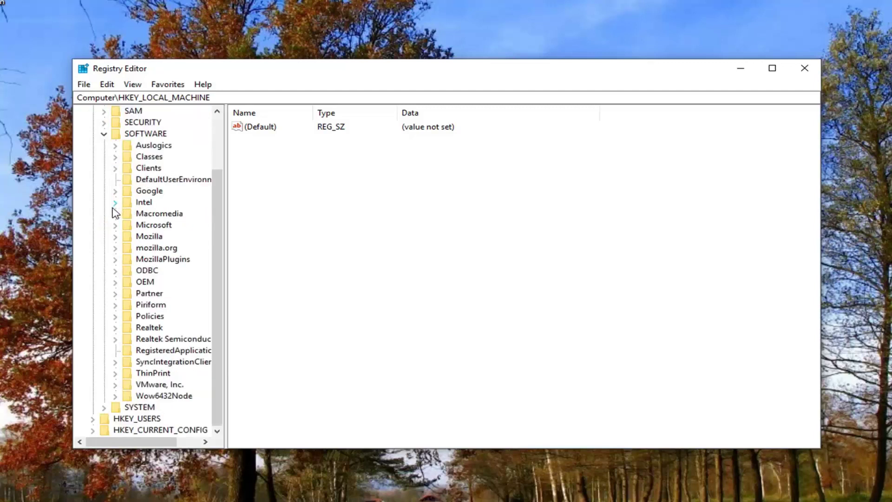
click(117, 228)
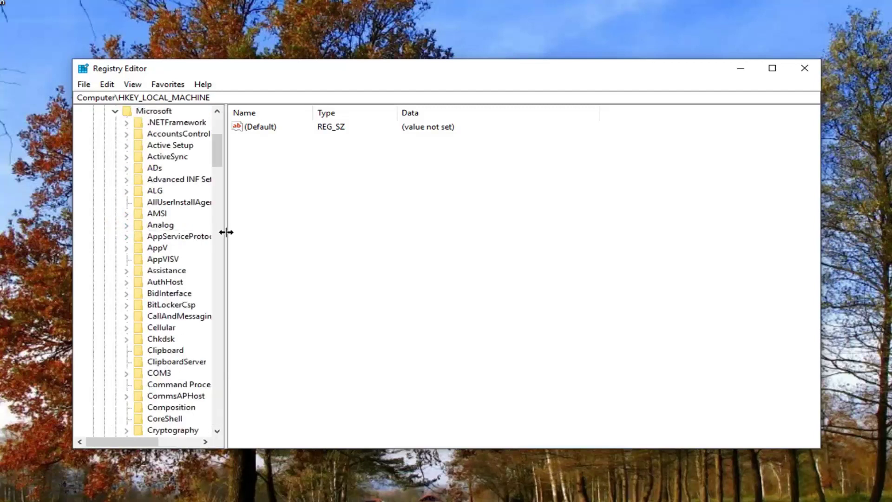
drag(226, 238, 400, 236)
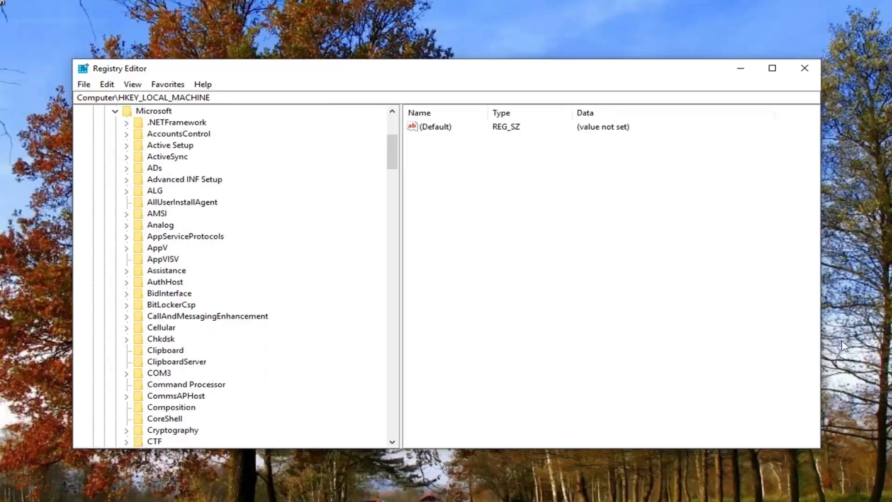
scroll(224, 295, down, 20)
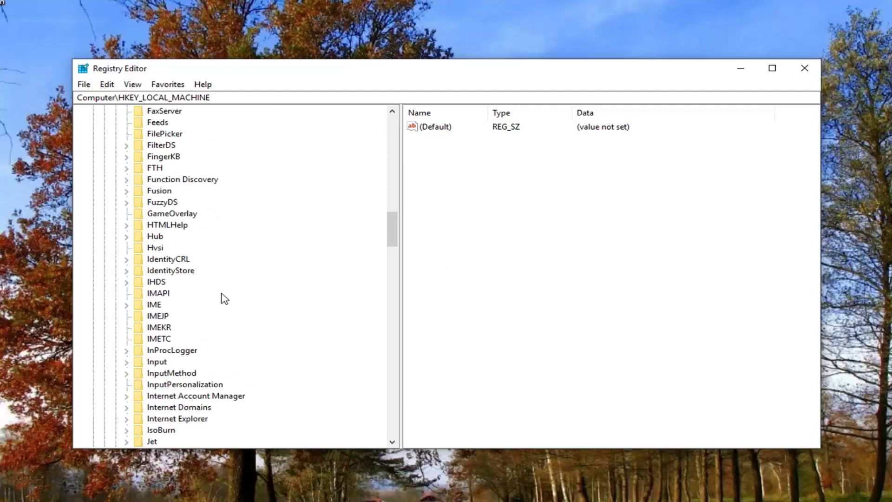
scroll(223, 299, down, 7)
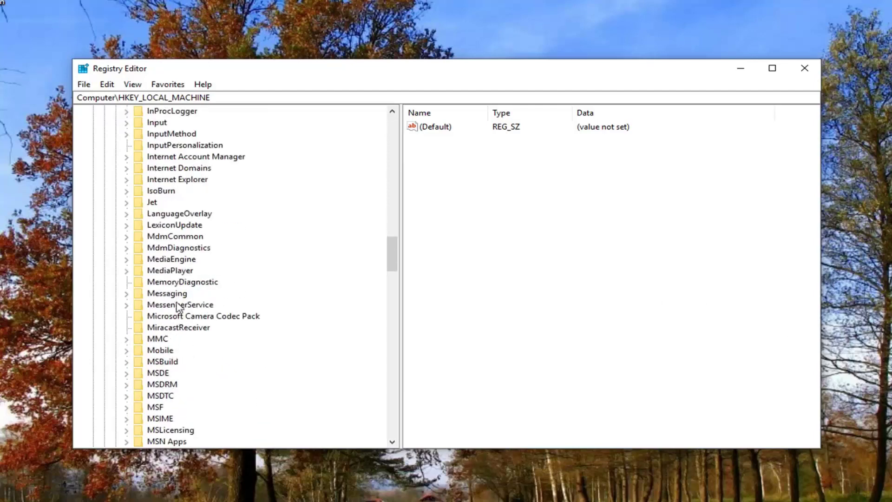
scroll(177, 306, down, 4)
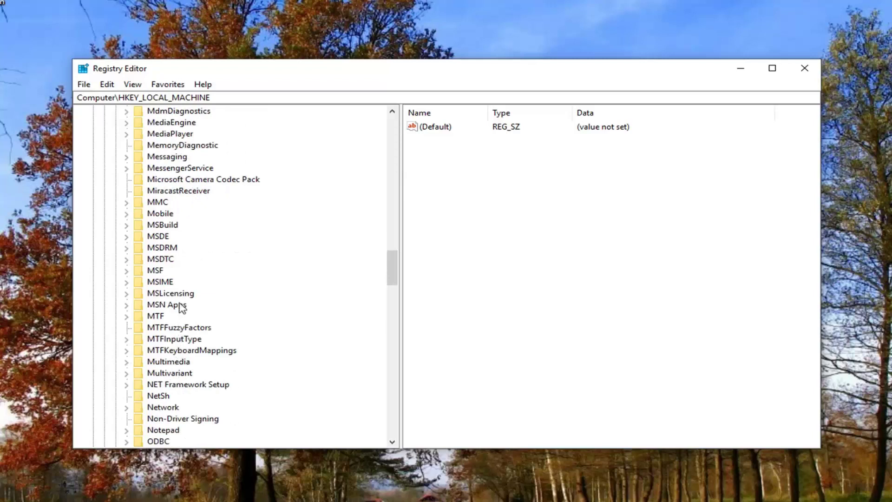
click(177, 294)
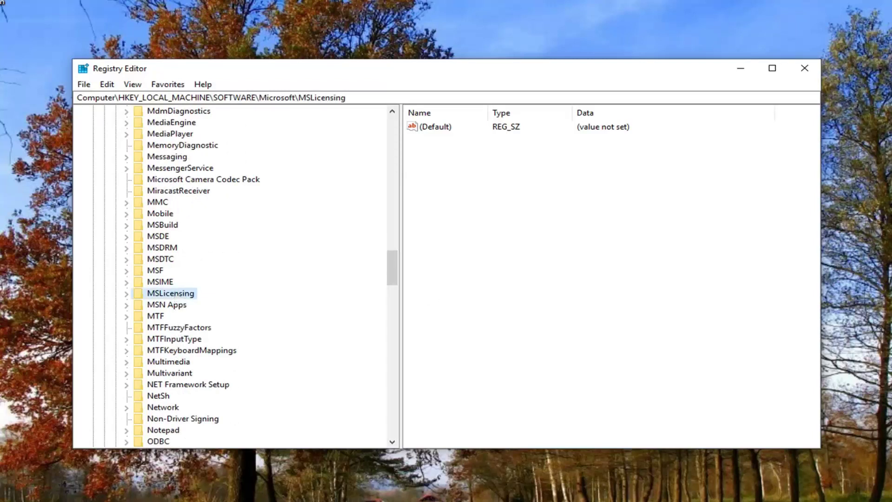
Delete the Store subkey under MSLicensing, confirming the key deletion.
click(126, 294)
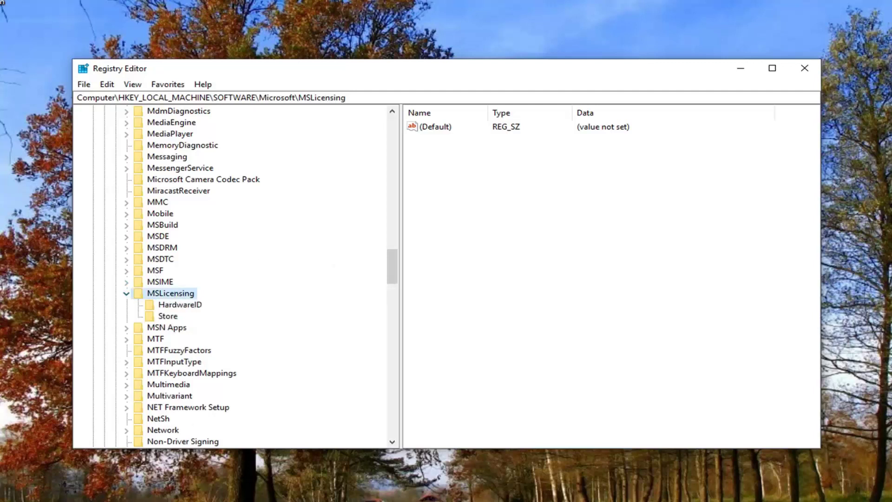
click(162, 320)
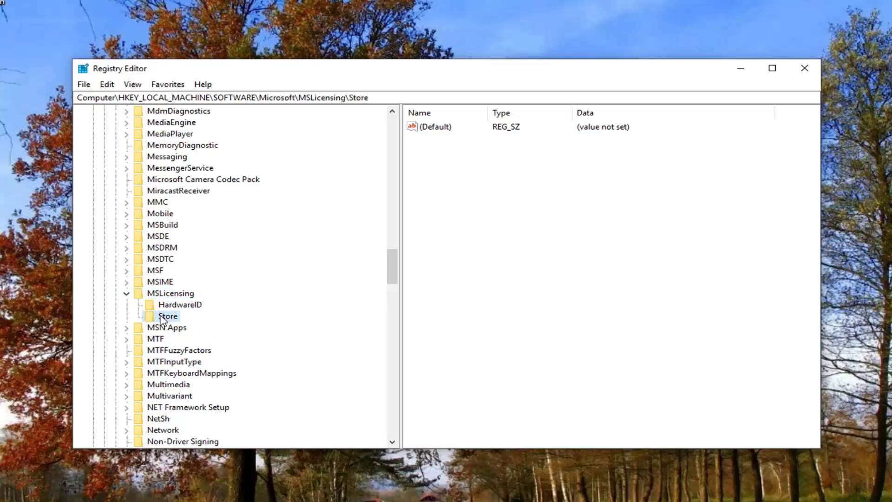
right_click(163, 321)
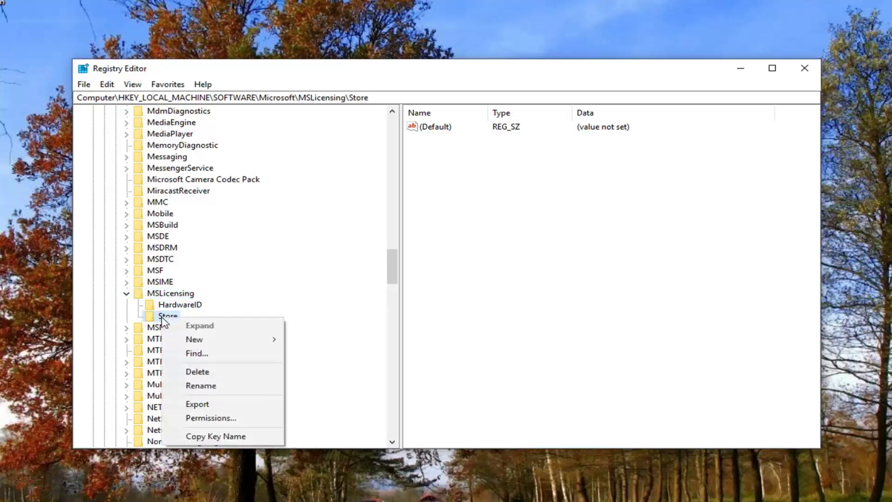
click(194, 371)
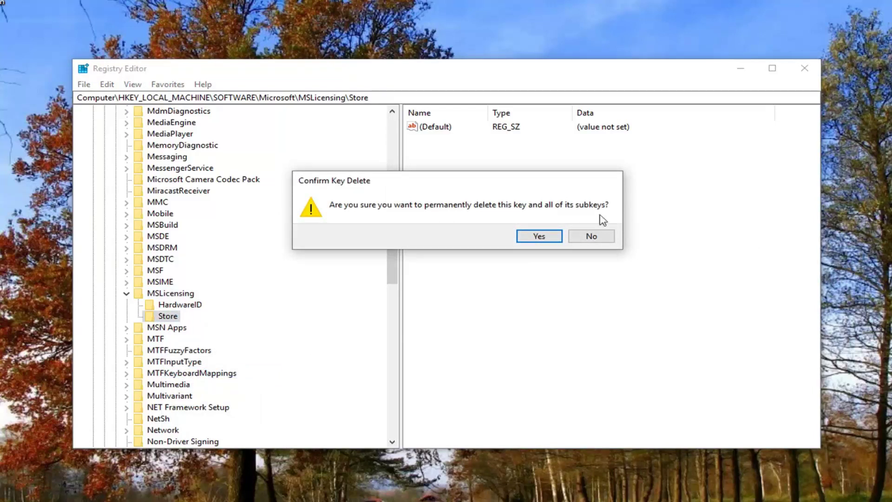
click(539, 236)
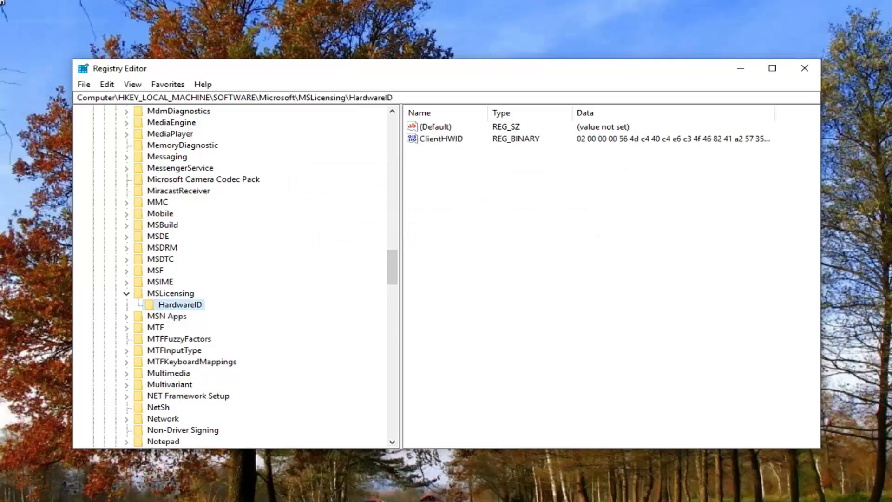
Collapse the MSLicensing, Microsoft and SOFTWARE keys in the key tree.
click(126, 293)
scroll(185, 295, up, 2)
scroll(185, 295, up, 20)
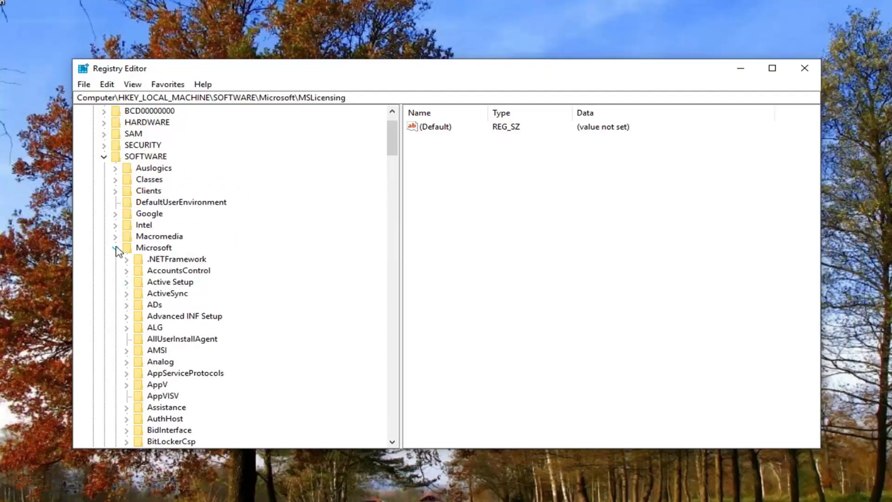
click(117, 250)
click(115, 114)
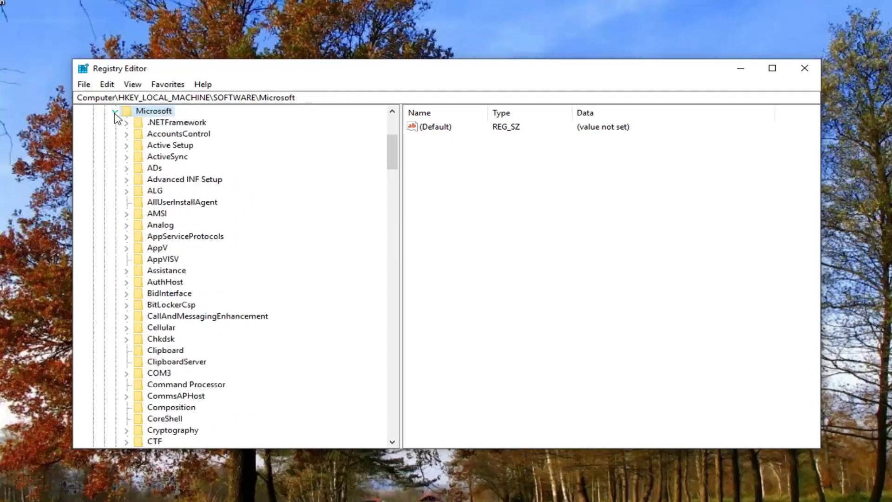
click(115, 112)
scroll(120, 232, up, 2)
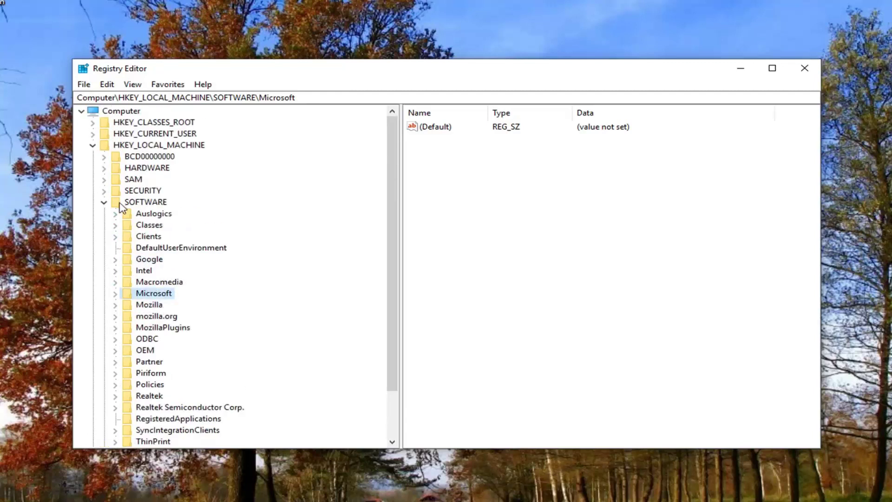
click(126, 203)
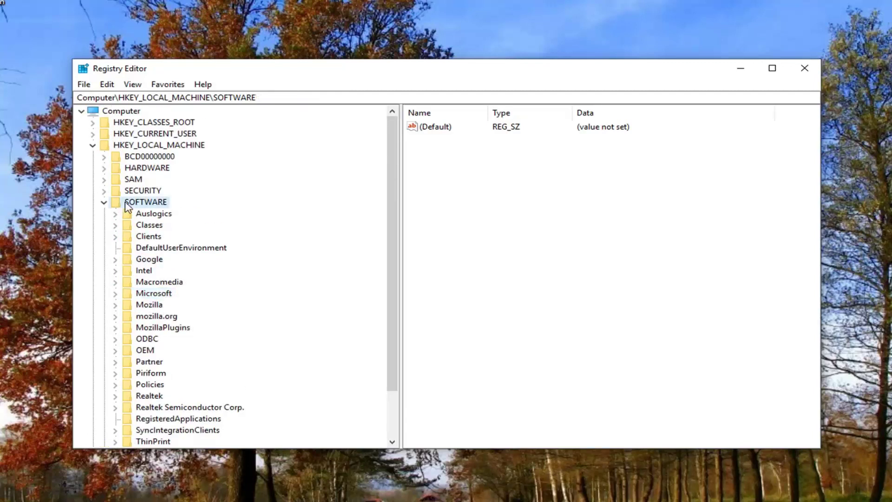
click(104, 203)
click(104, 205)
click(103, 180)
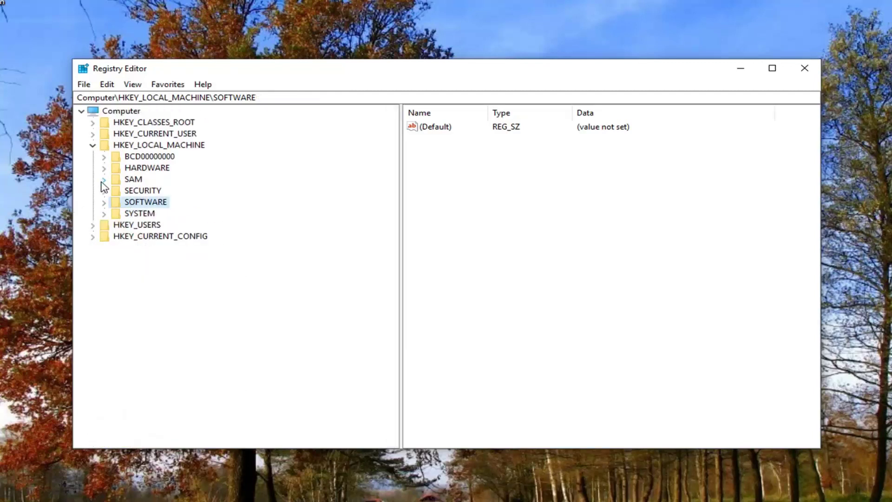
Expand SYSTEM, CurrentControlSet and Control under HKEY_LOCAL_MACHINE.
click(134, 214)
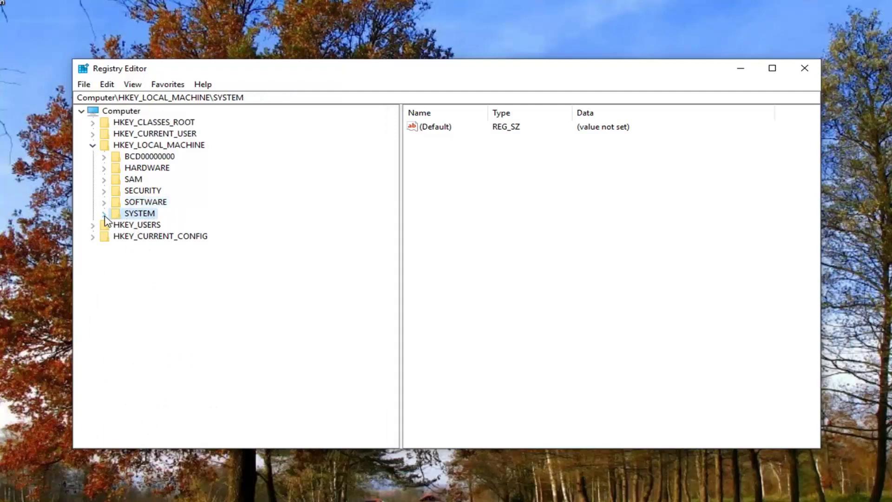
click(104, 215)
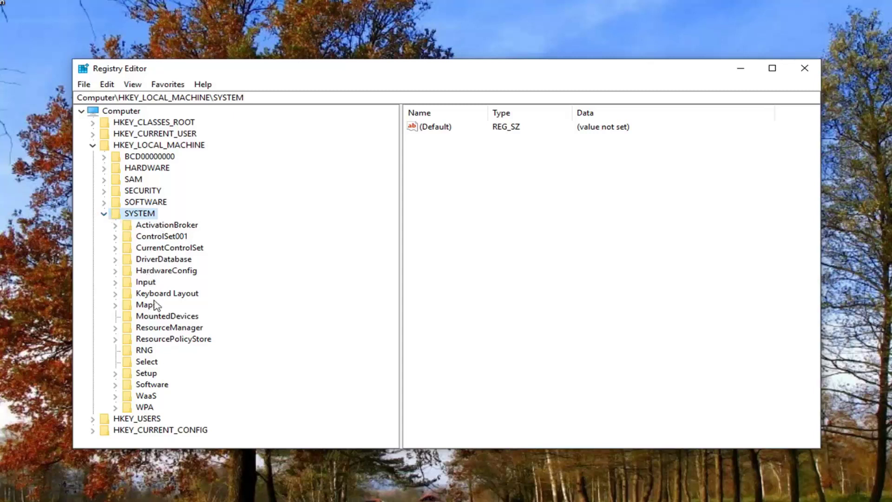
click(158, 249)
click(115, 249)
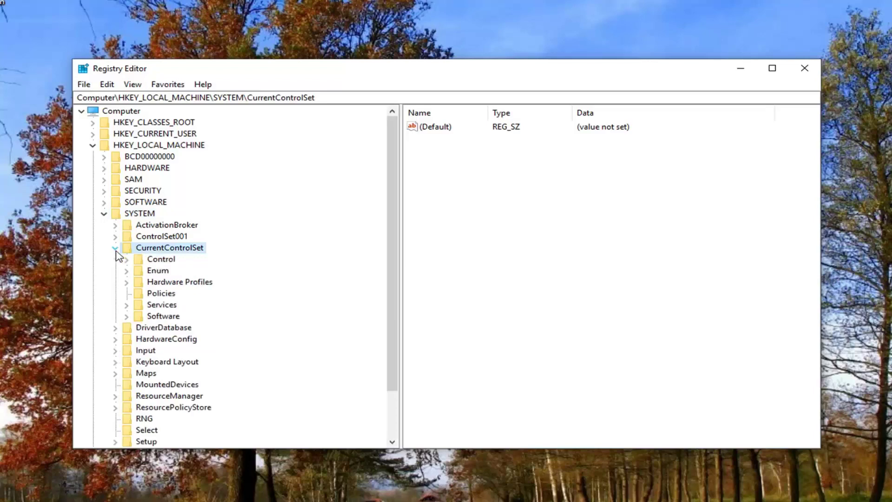
click(129, 260)
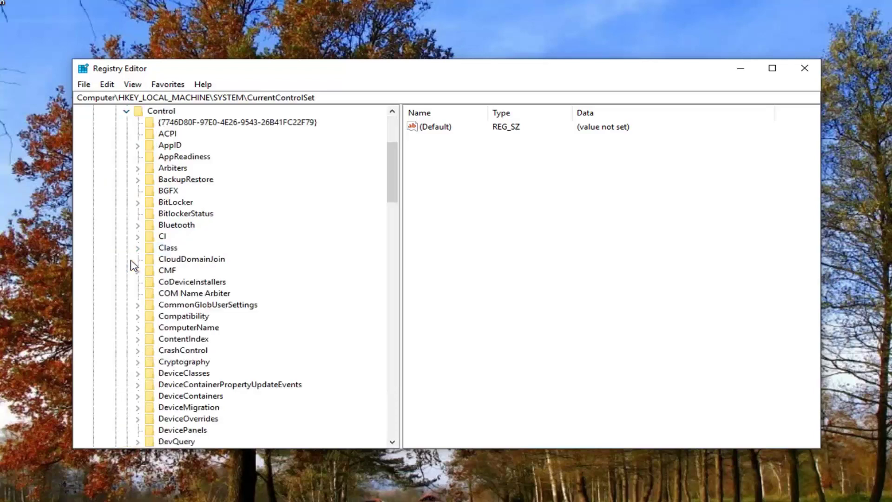
Expand Terminal Server\RCM and select its Grace Period key.
scroll(133, 274, down, 18)
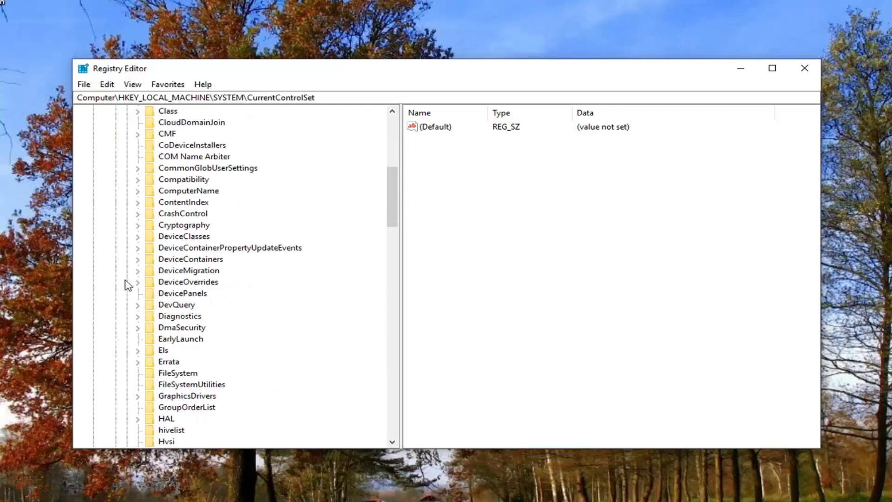
scroll(134, 291, down, 9)
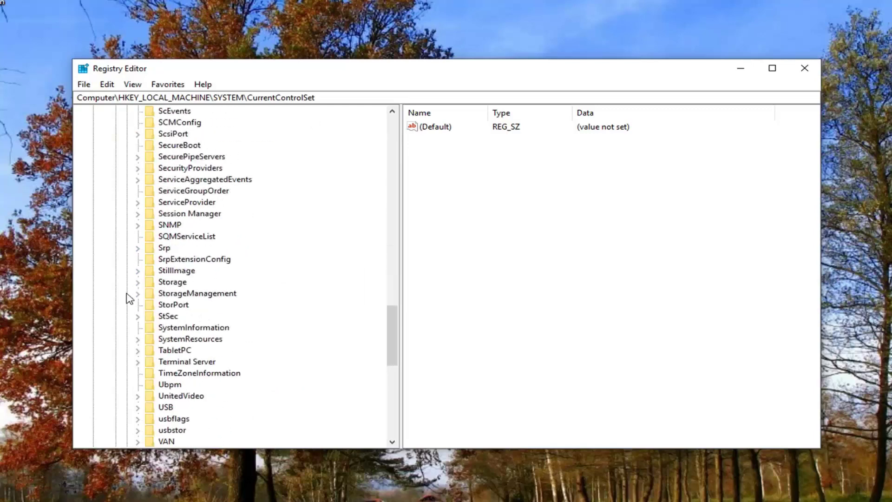
click(139, 362)
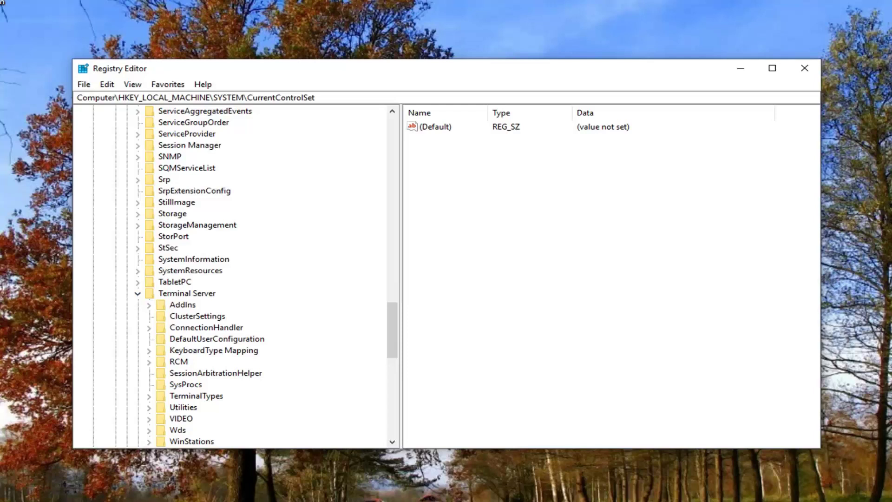
click(180, 364)
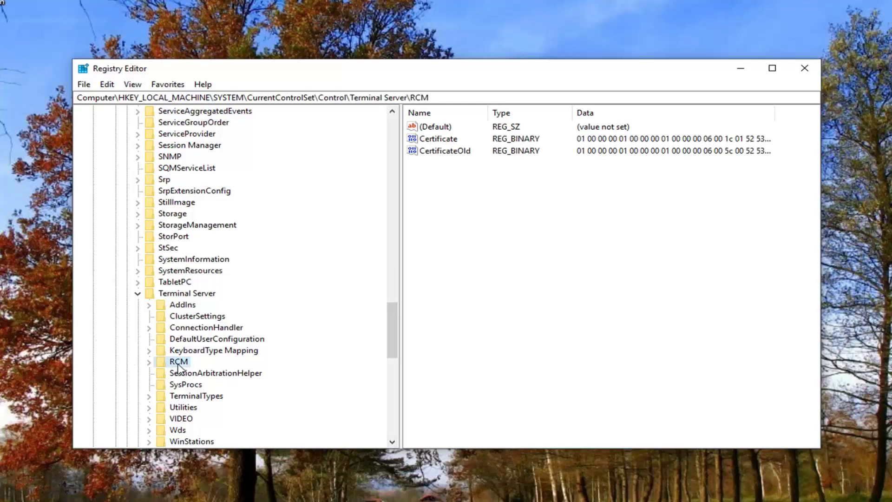
click(149, 362)
click(205, 396)
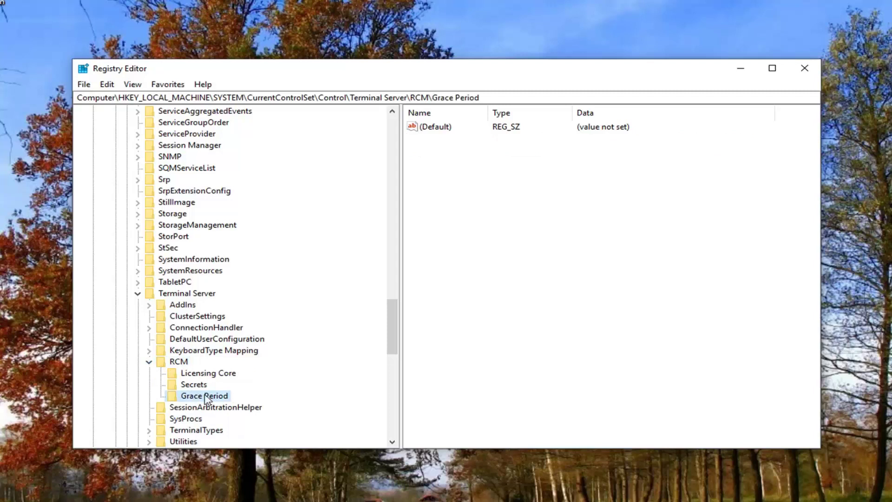
Give the Users group Allow Full Control on the Grace Period key and apply it.
right_click(206, 400)
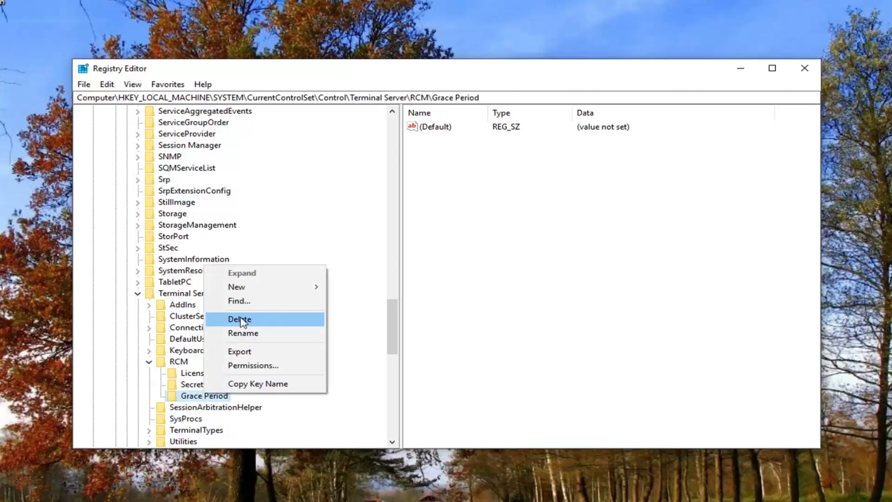
click(247, 367)
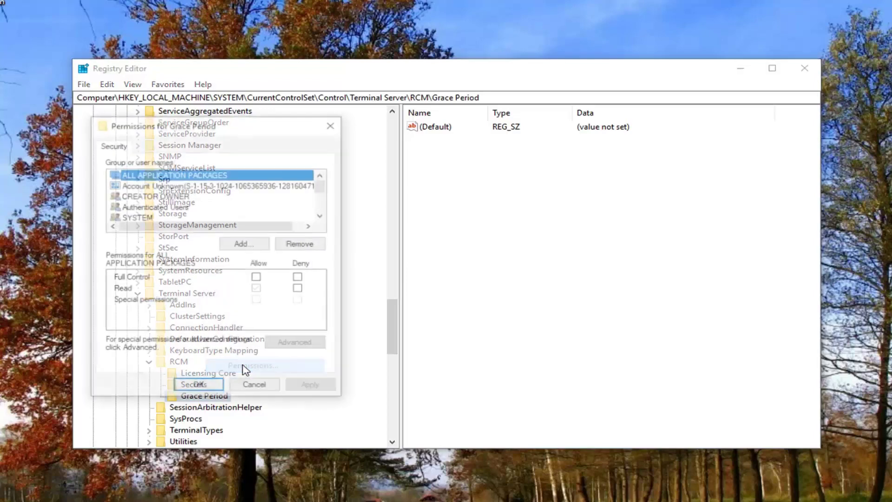
scroll(175, 212, down, 2)
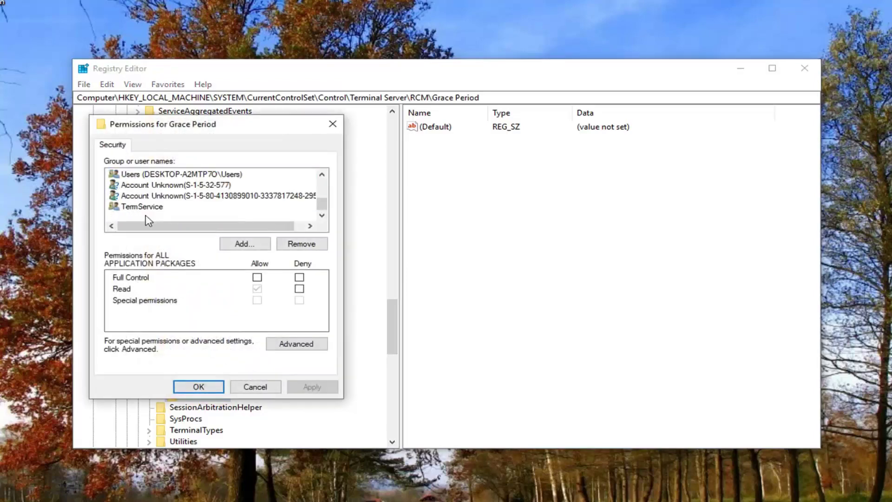
scroll(144, 190, up, 1)
scroll(142, 219, down, 1)
click(139, 177)
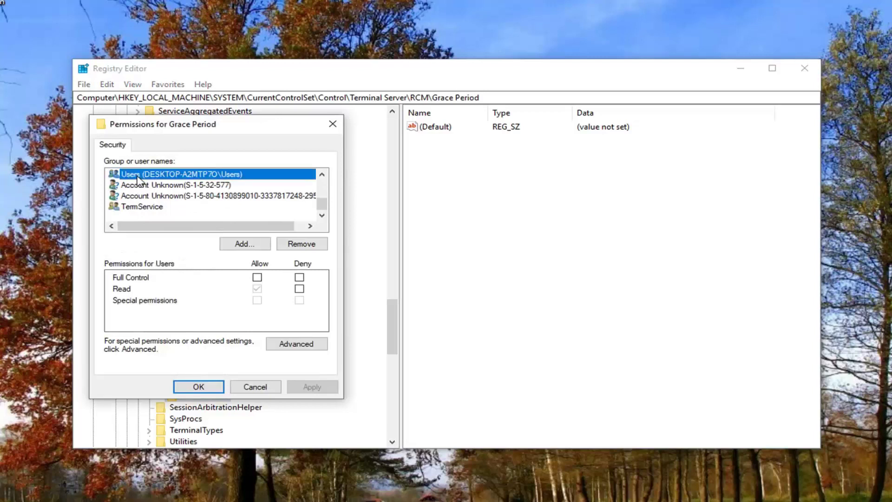
click(257, 277)
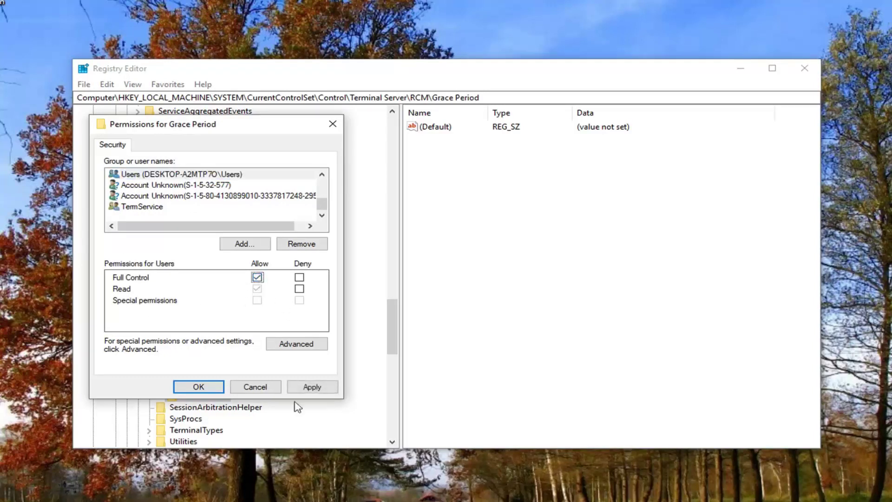
click(317, 387)
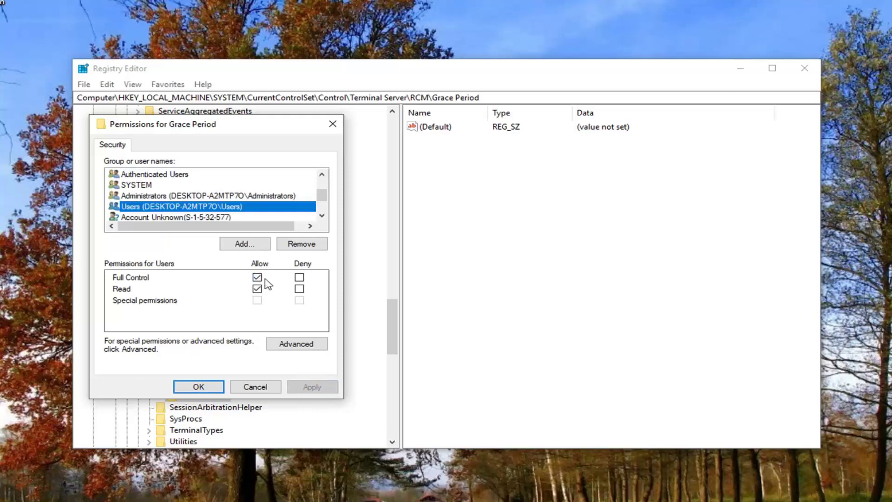
Close the permissions window with OK, then delete the Grace Period key from RCM.
click(192, 387)
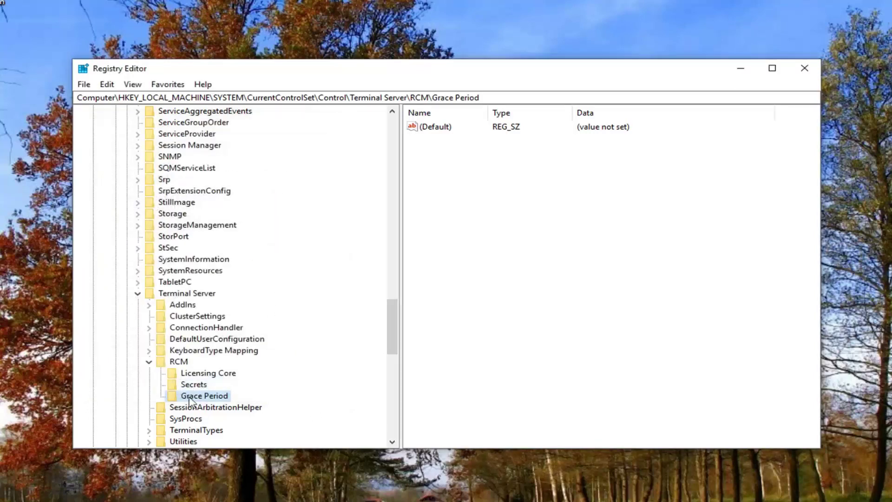
right_click(192, 399)
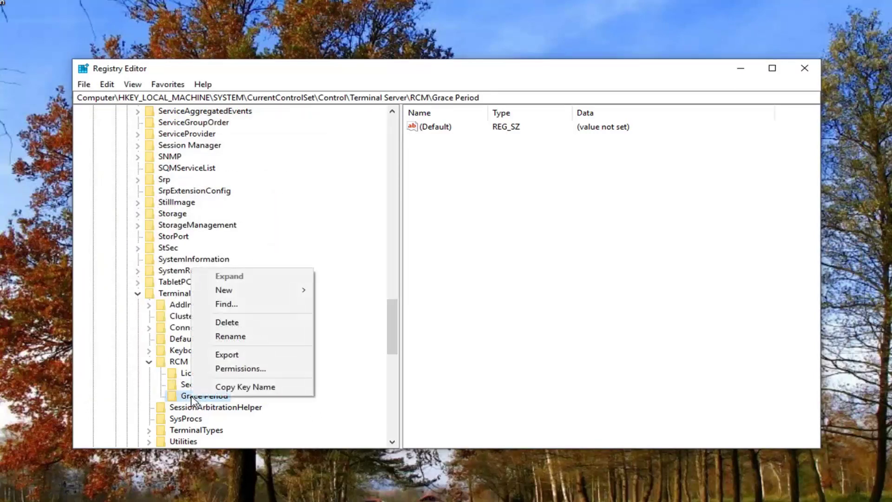
click(222, 323)
click(538, 236)
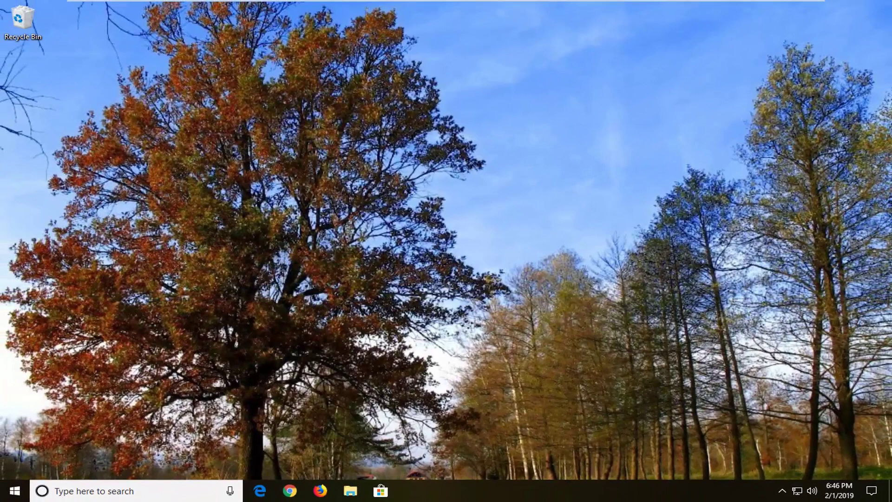
Search the Start menu for services and launch the Services app.
click(14, 490)
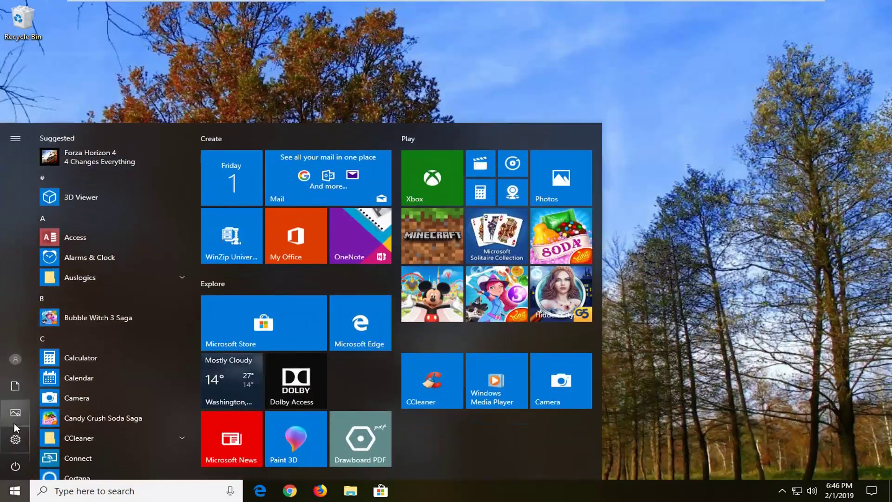
text(services)
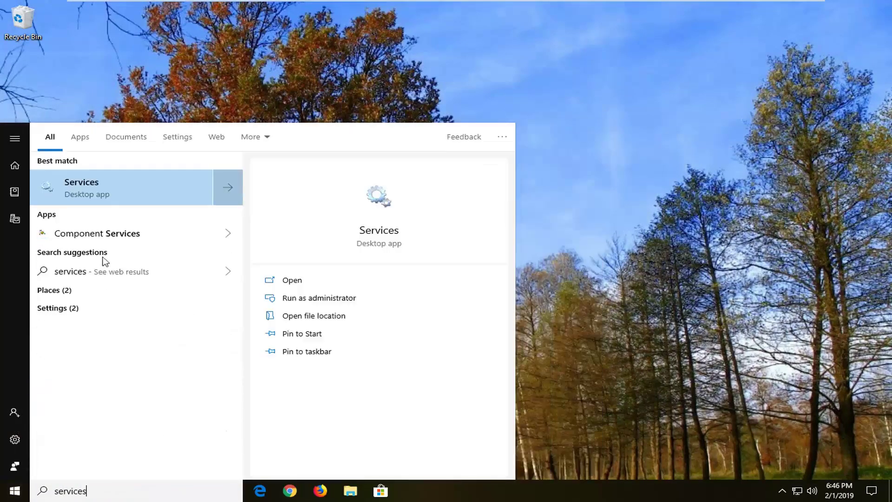
click(89, 193)
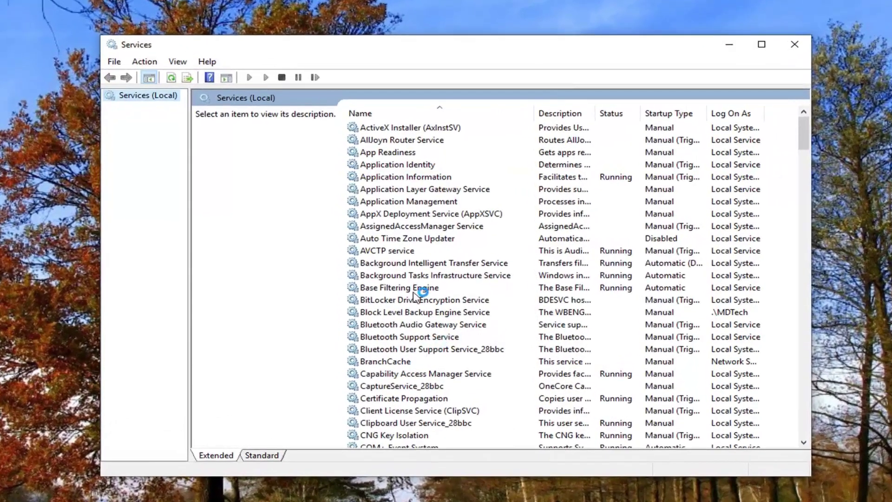
Select Remote Desktop Services in the services list.
scroll(418, 297, down, 18)
scroll(415, 316, down, 18)
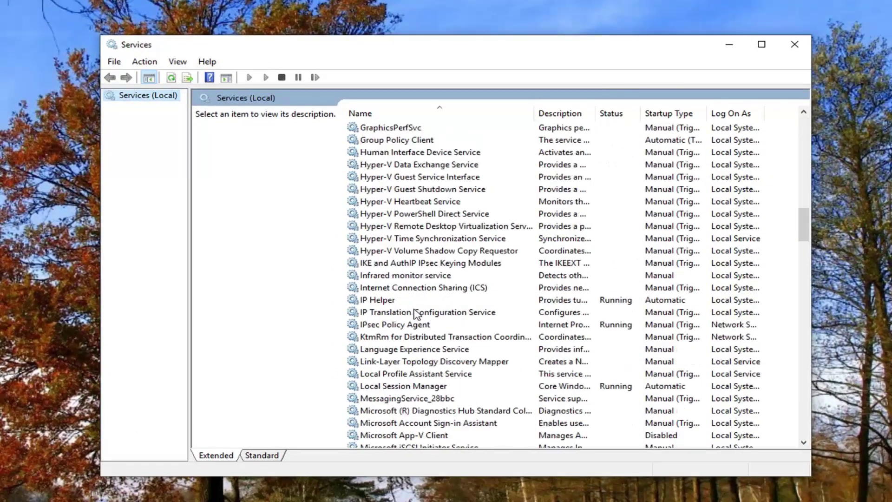
scroll(411, 317, down, 2)
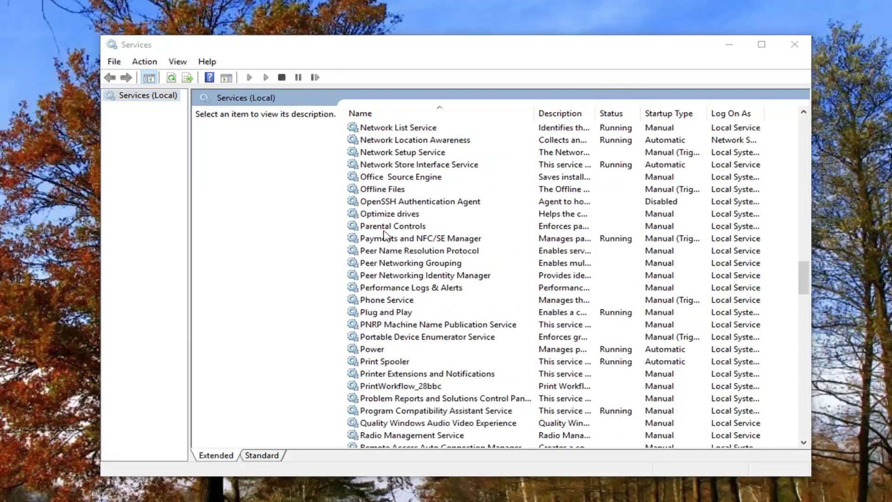
scroll(385, 246, down, 4)
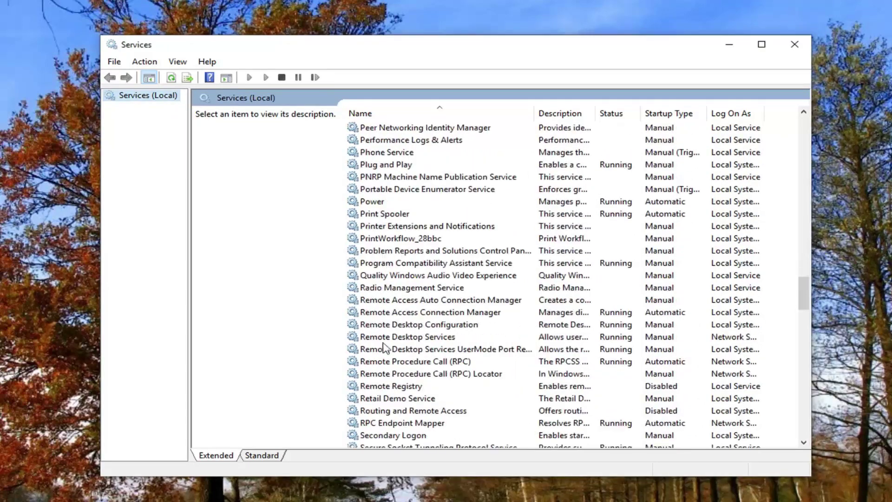
click(399, 337)
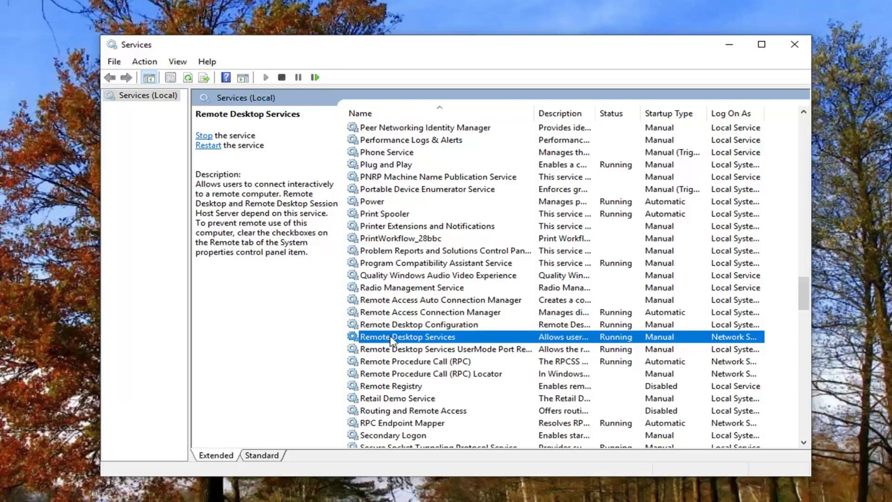
Restart Remote Desktop Services together with the dependent UserMode Port Redirector service.
click(208, 147)
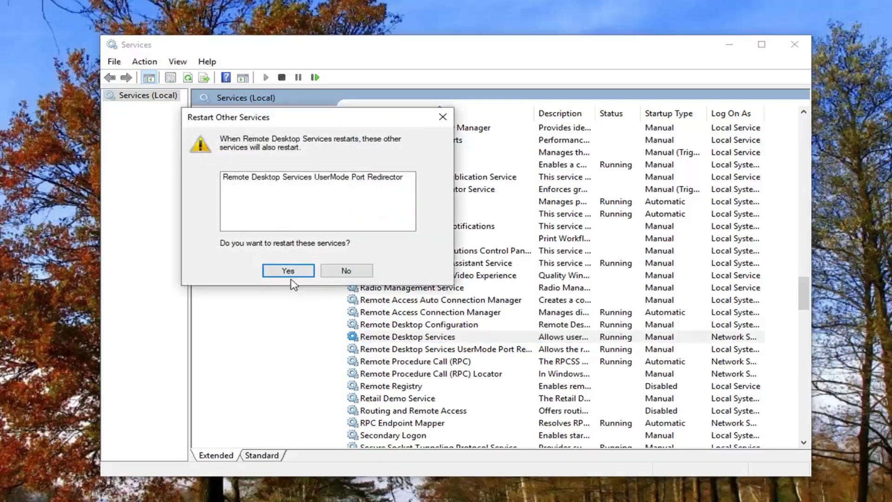
click(289, 271)
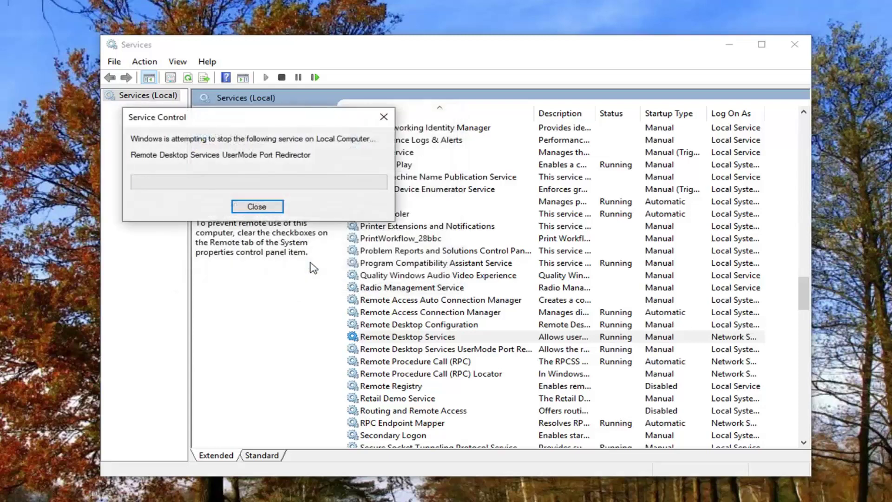